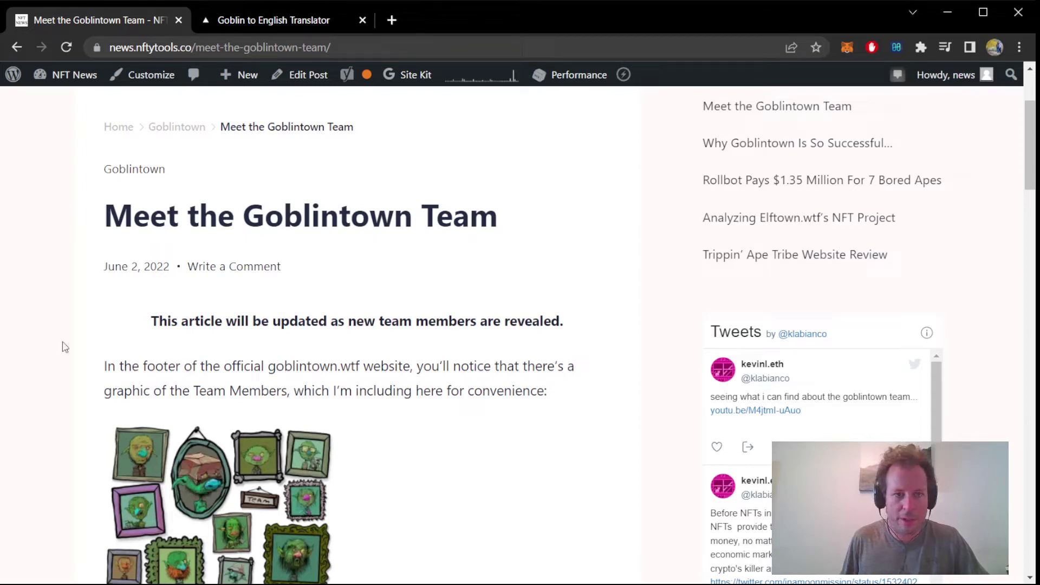
pyautogui.scroll(-1, 64, 347)
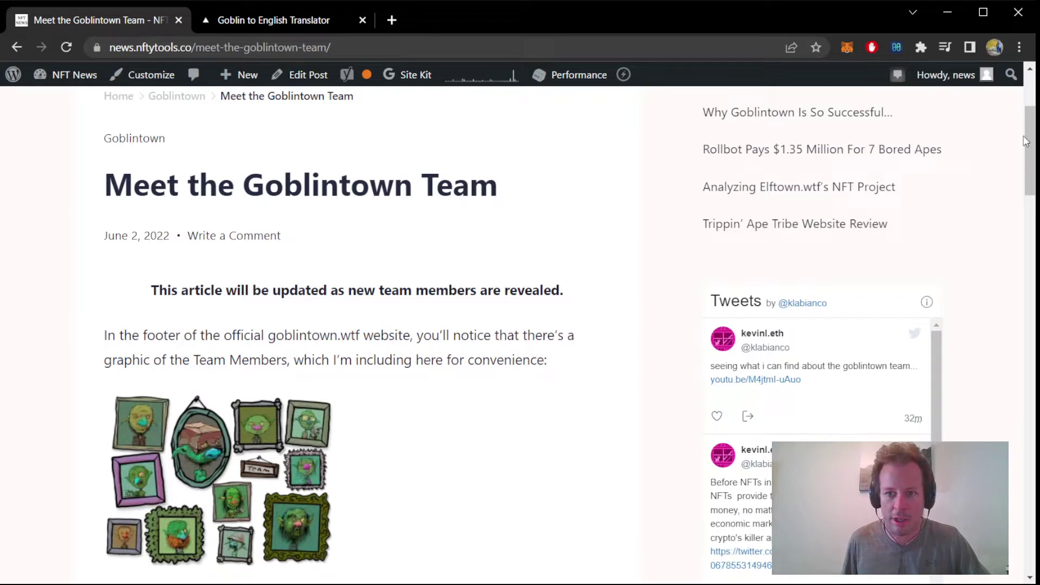
pyautogui.moveTo(1026, 141); pyautogui.dragTo(1026, 135)
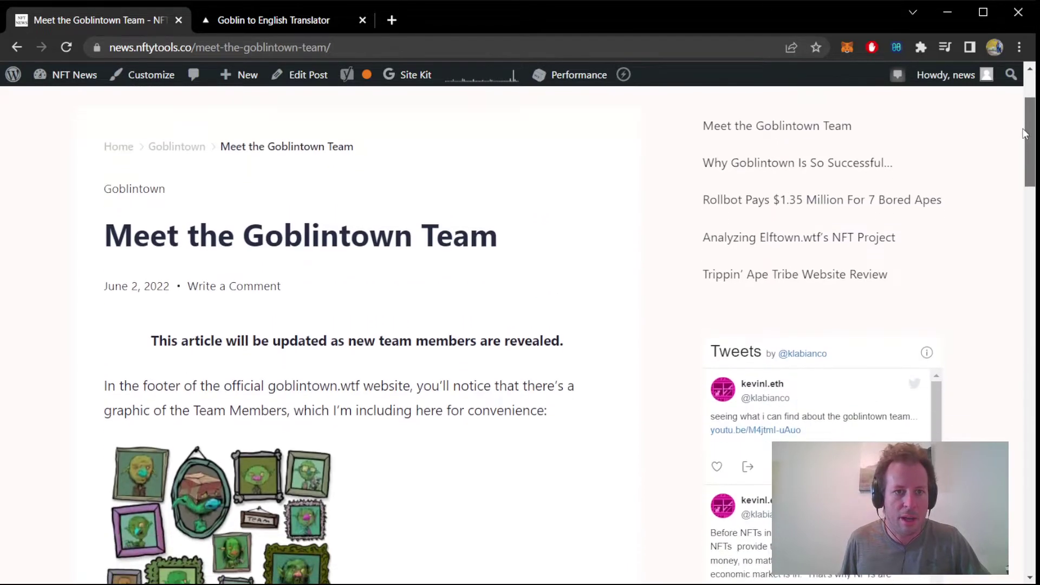
# Select the article's URL, then read down to the team graphic showing 2 of 11 members revealed
pyautogui.click(365, 50)
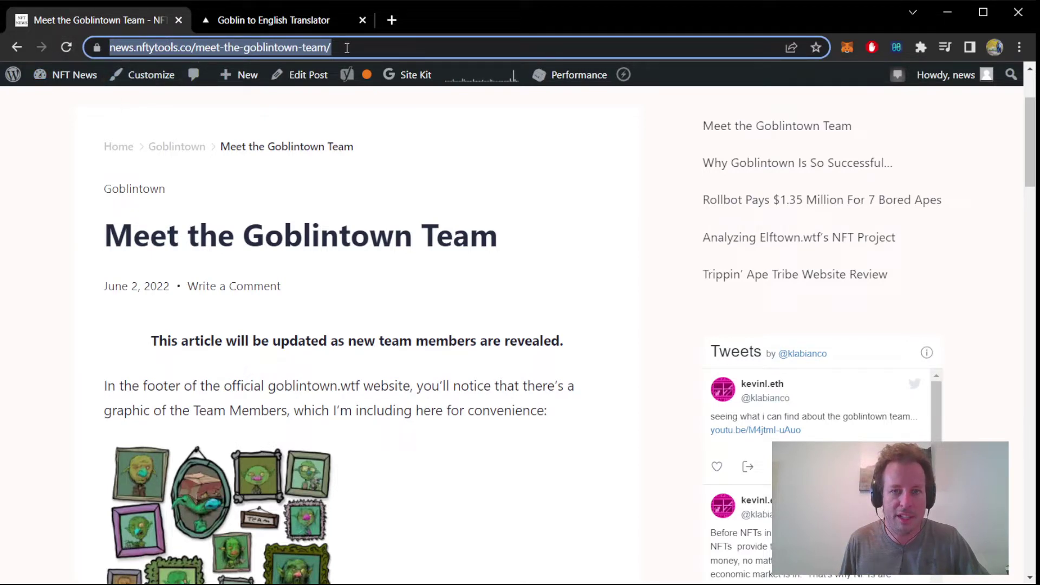
pyautogui.click(72, 343)
pyautogui.scroll(-3, 73, 342)
pyautogui.scroll(1, 73, 341)
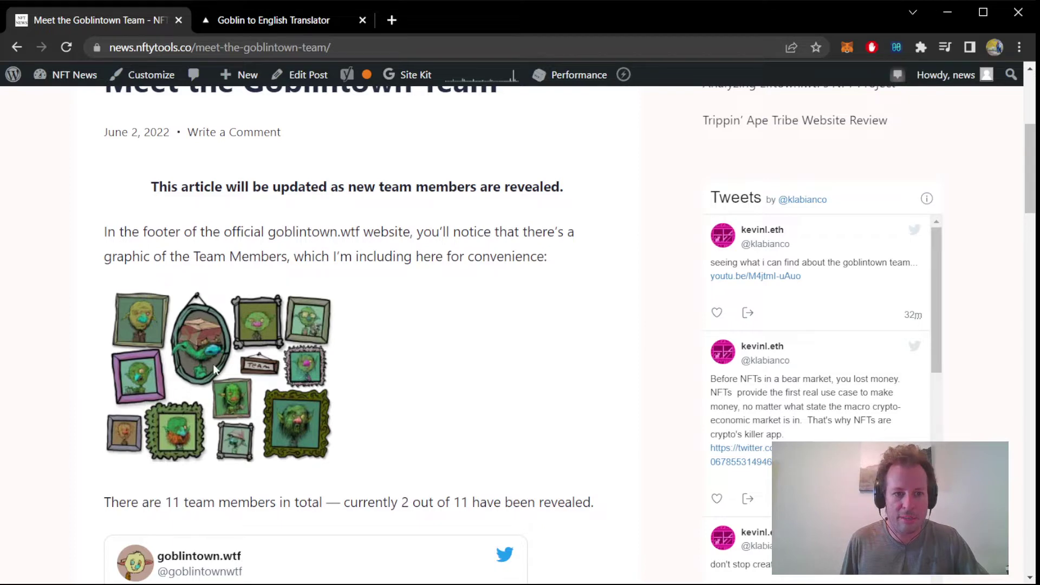
pyautogui.scroll(-1, 382, 337)
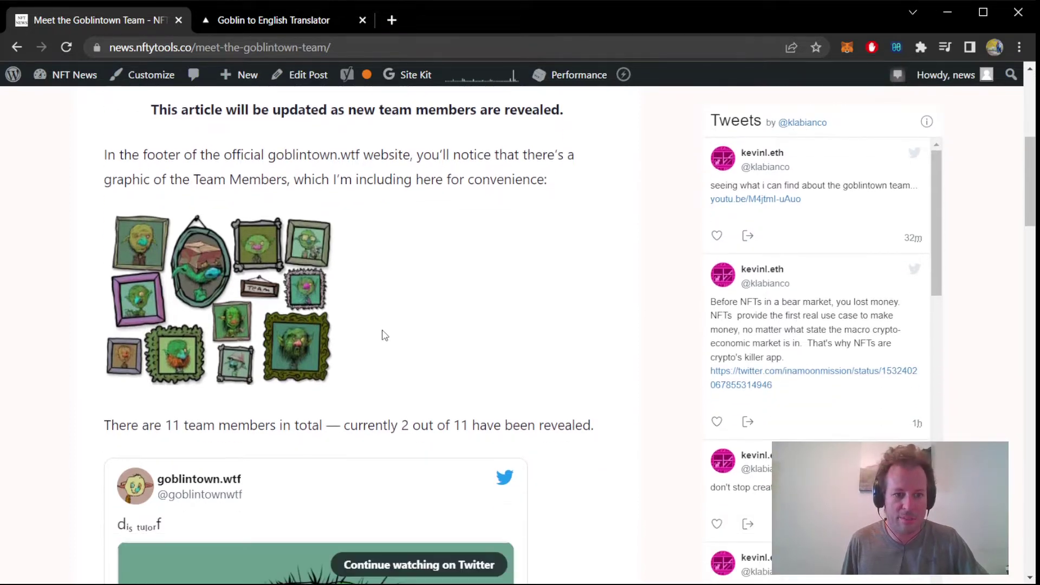
pyautogui.scroll(-2, 400, 319)
pyautogui.scroll(1, 102, 253)
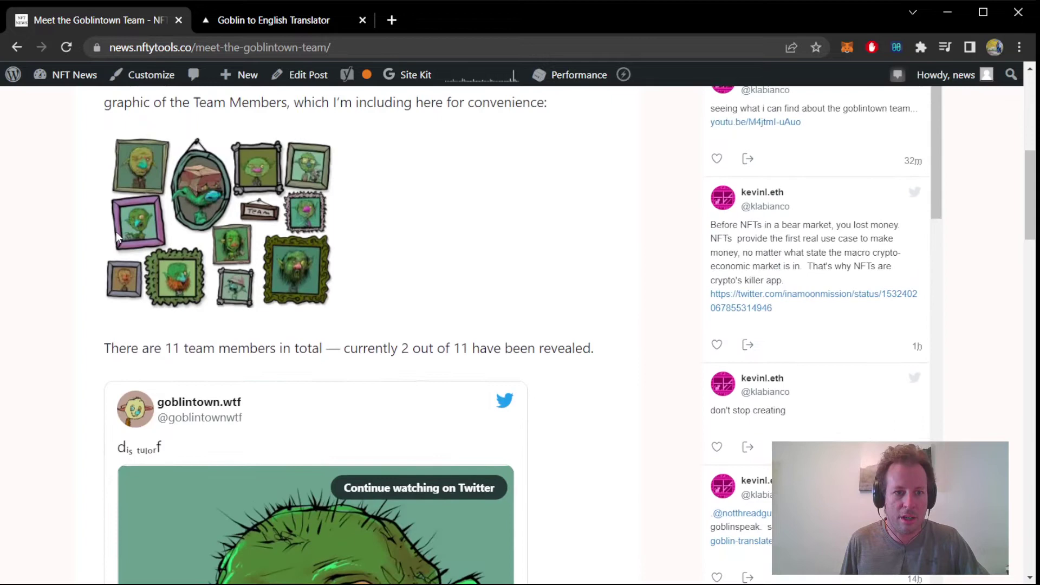
pyautogui.scroll(-1, 492, 289)
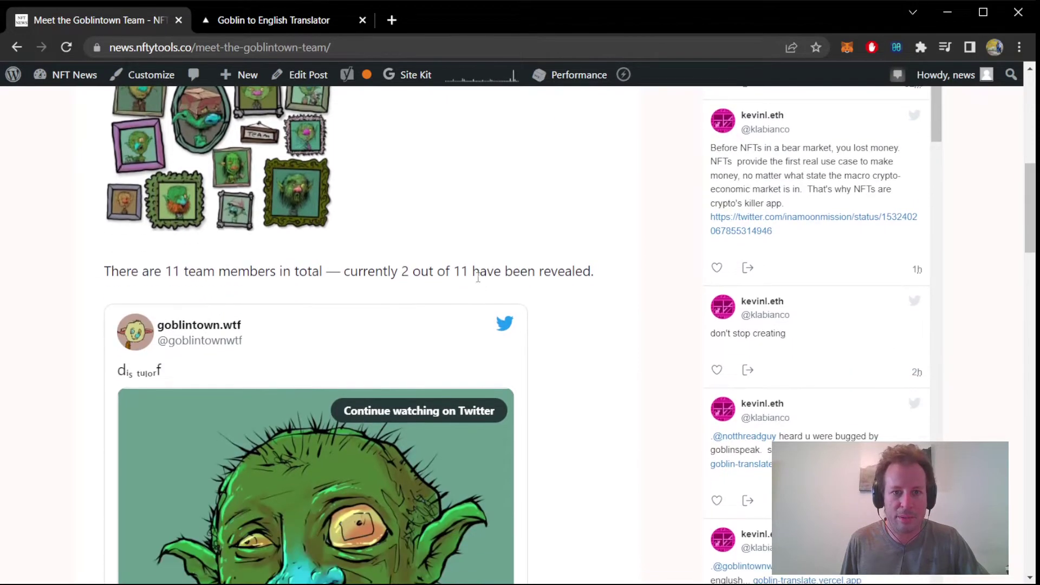
pyautogui.scroll(-3, 412, 258)
pyautogui.scroll(2, 411, 255)
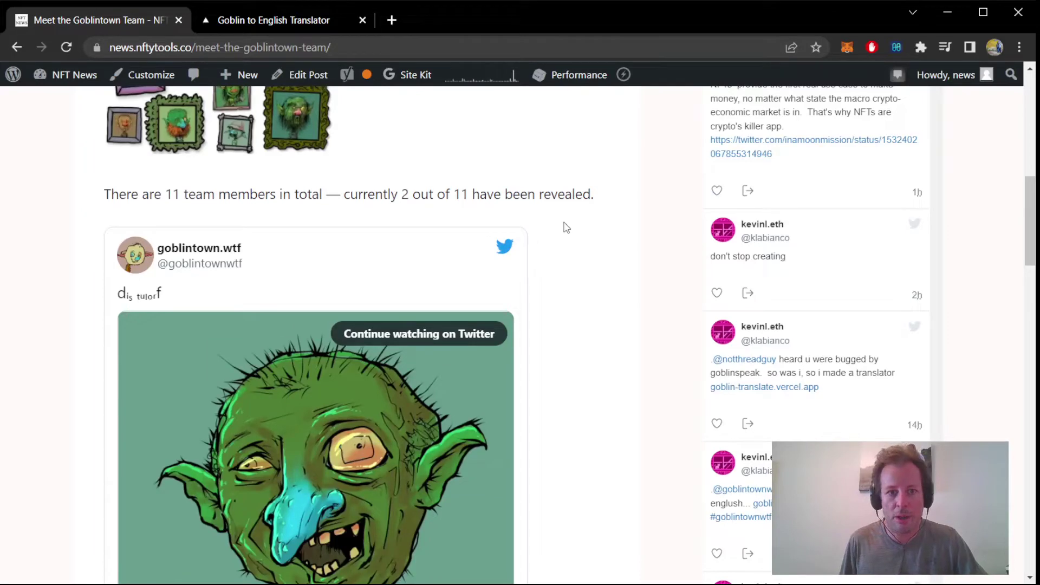
pyautogui.scroll(-1, 594, 187)
pyautogui.scroll(-1, 597, 214)
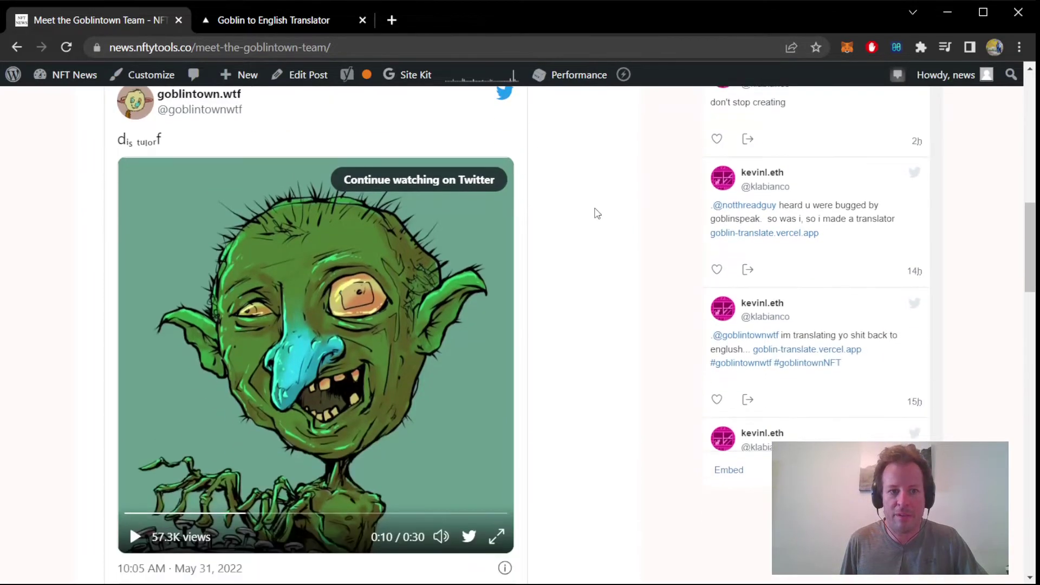
pyautogui.scroll(-2, 597, 214)
pyautogui.scroll(2, 587, 221)
pyautogui.scroll(-1, 587, 221)
pyautogui.scroll(-2, 587, 221)
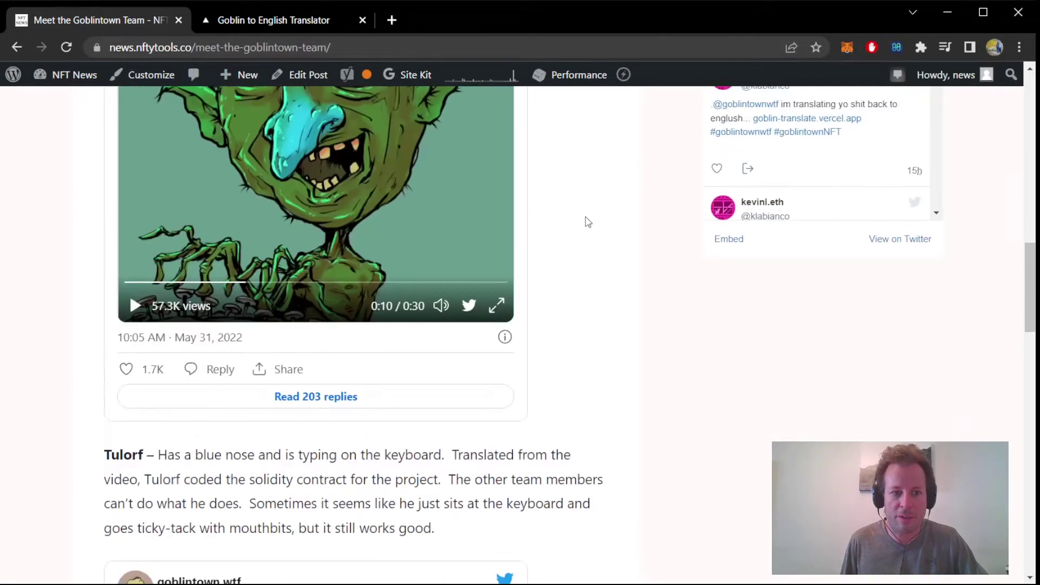
pyautogui.scroll(1, 587, 222)
pyautogui.scroll(-1, 587, 221)
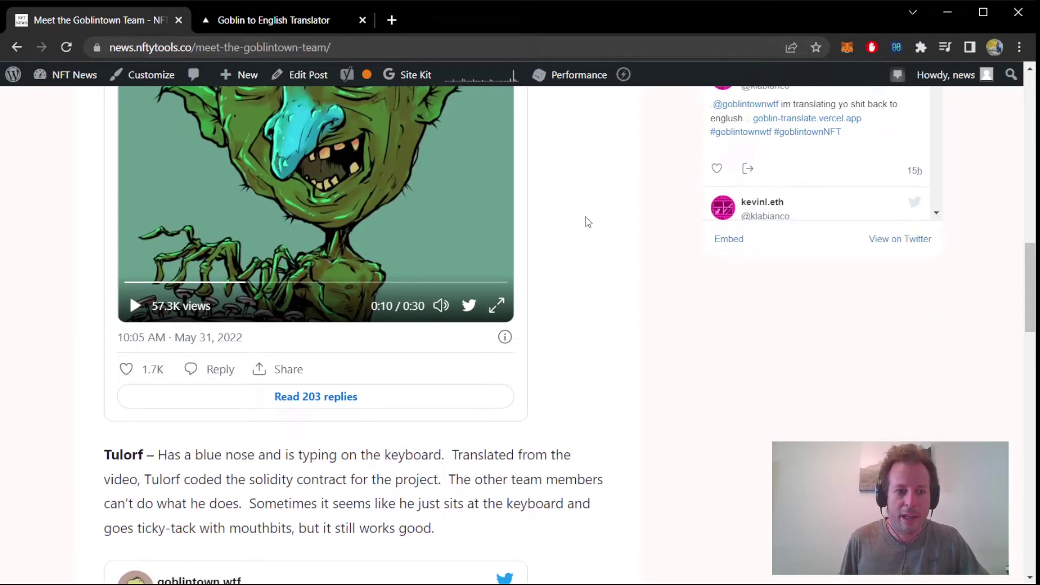
pyautogui.scroll(1, 586, 221)
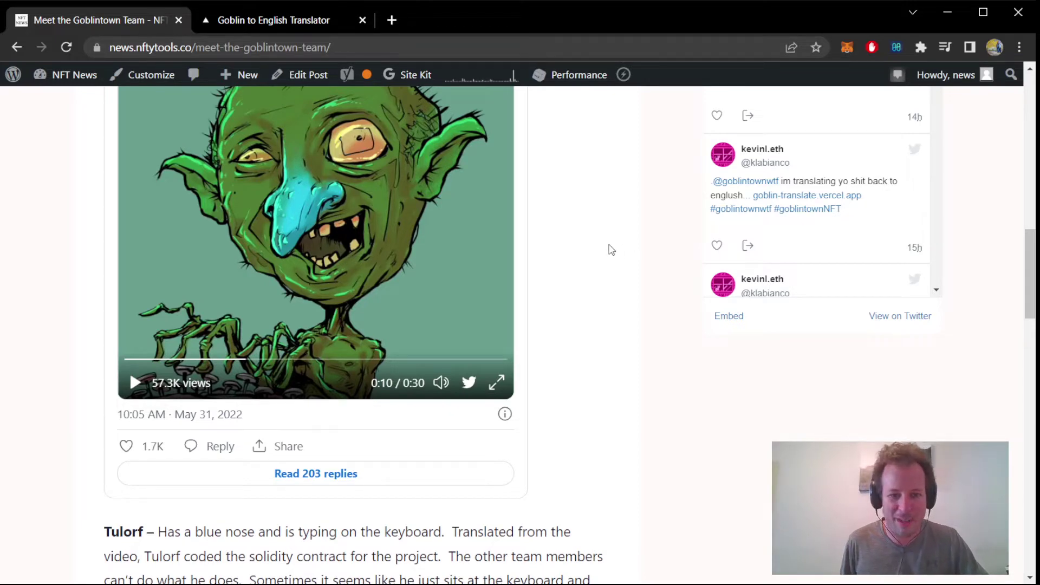
pyautogui.scroll(-2, 605, 317)
pyautogui.scroll(2, 604, 317)
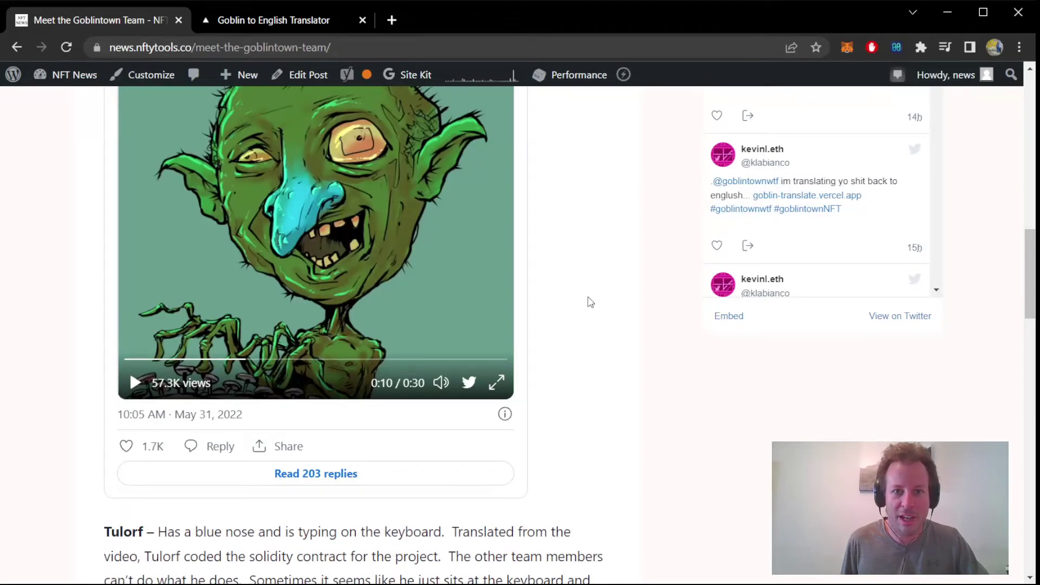
pyautogui.scroll(1, 591, 301)
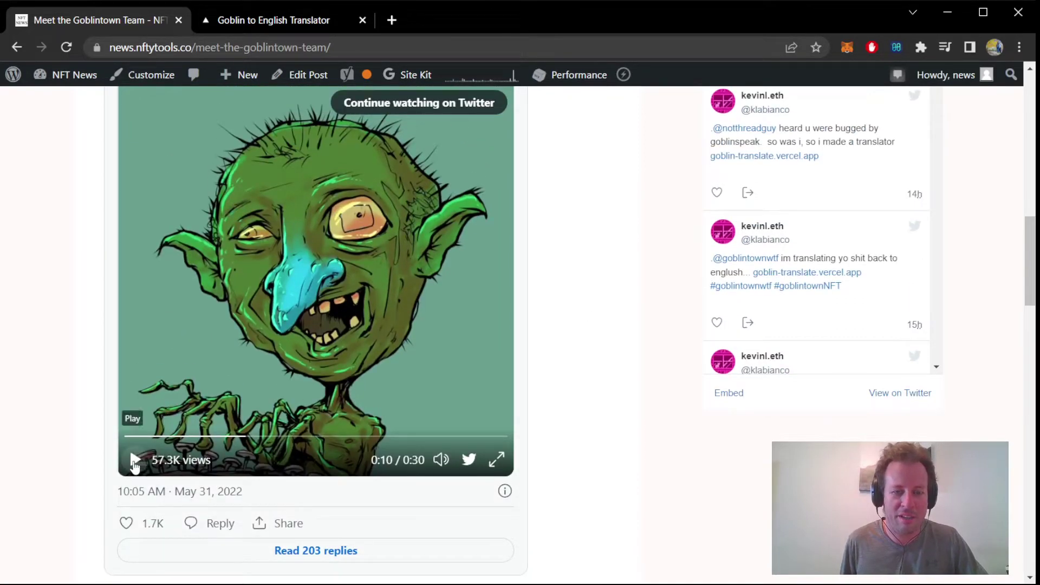
# Play Tulorf's embedded tweet video and pause it at 0:16
pyautogui.click(135, 462)
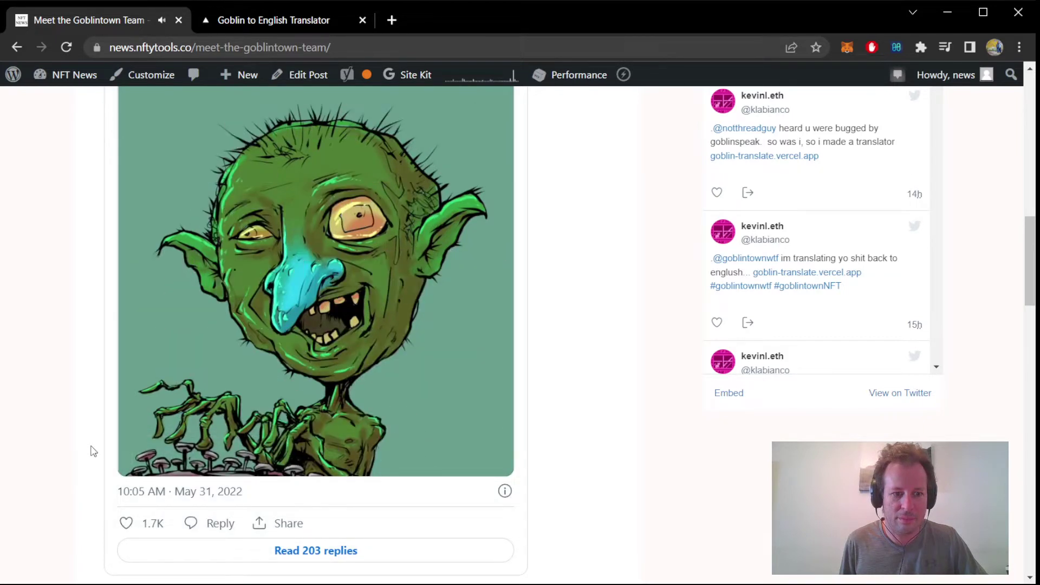
pyautogui.click(135, 460)
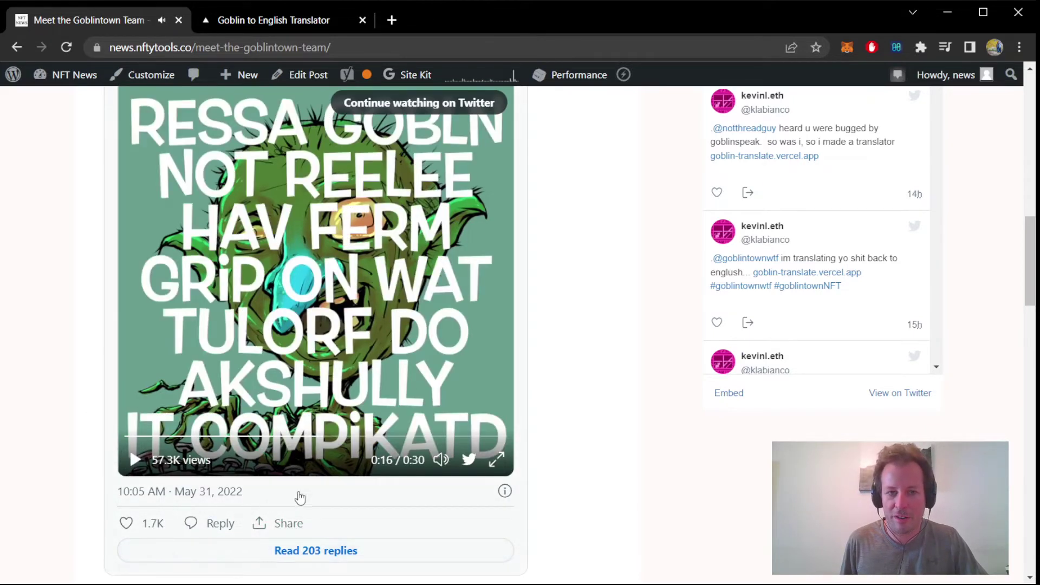
pyautogui.scroll(-1, 513, 479)
pyautogui.scroll(-5, 601, 434)
pyautogui.scroll(-2, 610, 420)
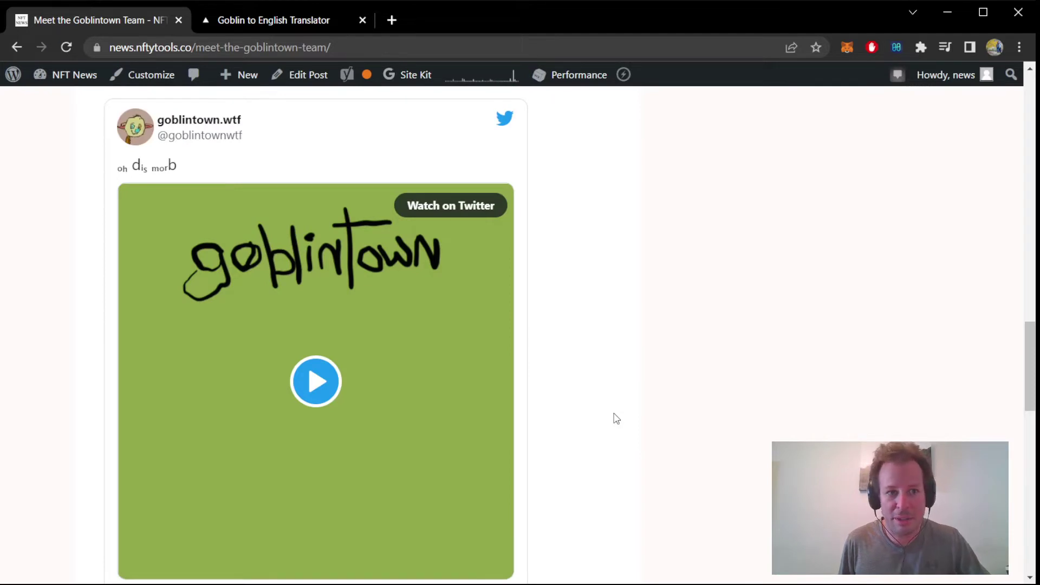
pyautogui.scroll(-2, 604, 378)
pyautogui.scroll(1, 595, 333)
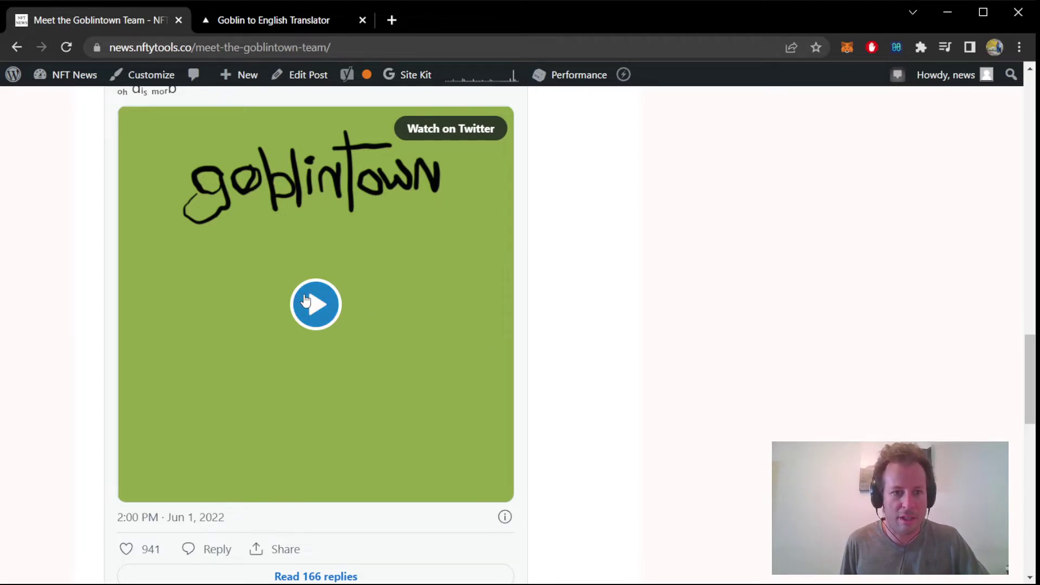
# Play and pause the DISSUN MORB tweet video, reading on to the OpenSea and Goblin Translator links
pyautogui.click(306, 302)
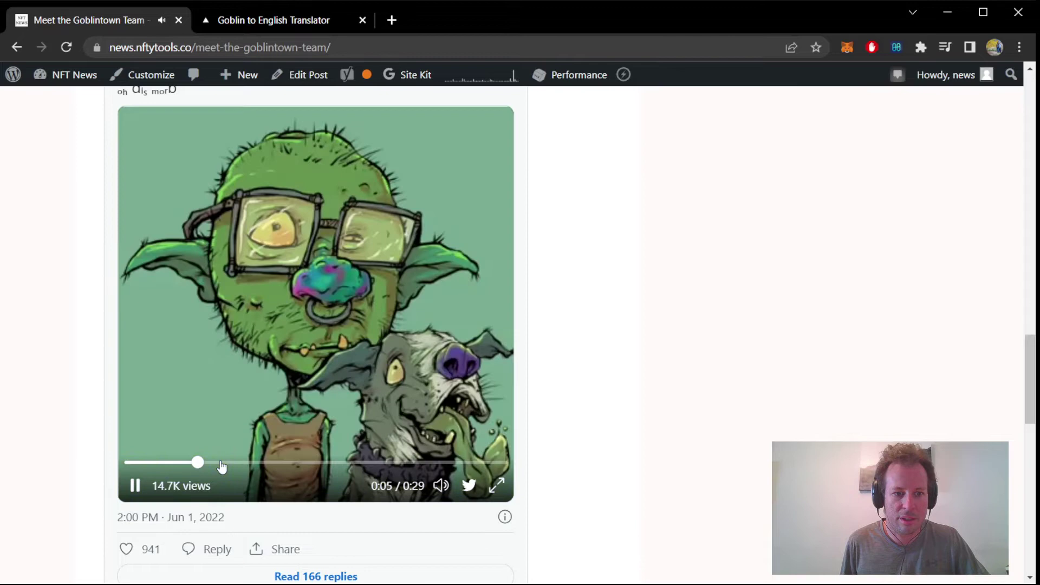
pyautogui.click(136, 489)
pyautogui.scroll(-3, 16, 318)
pyautogui.scroll(1, 17, 318)
pyautogui.scroll(2, 73, 345)
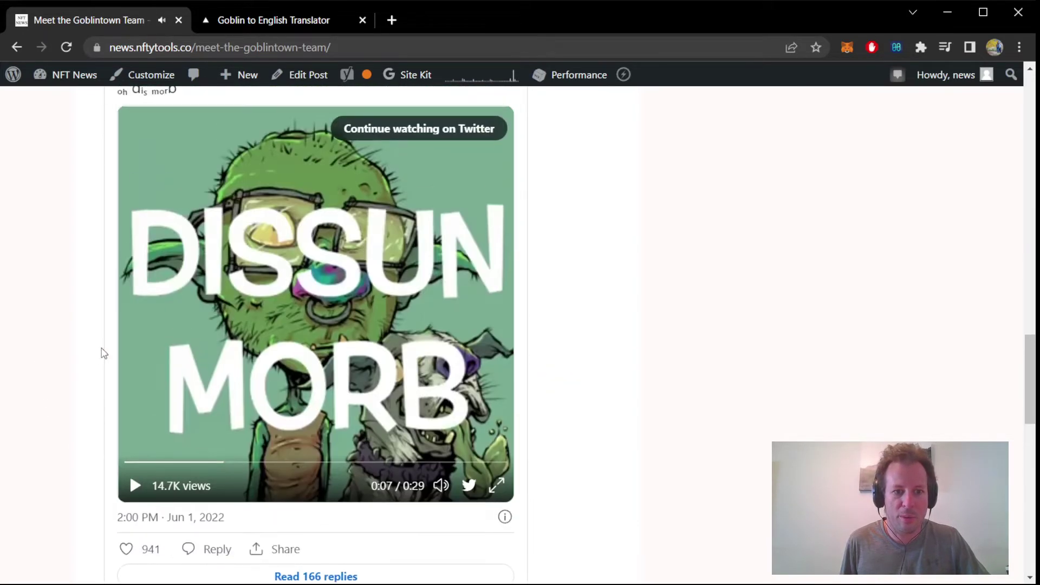
pyautogui.scroll(-3, 398, 323)
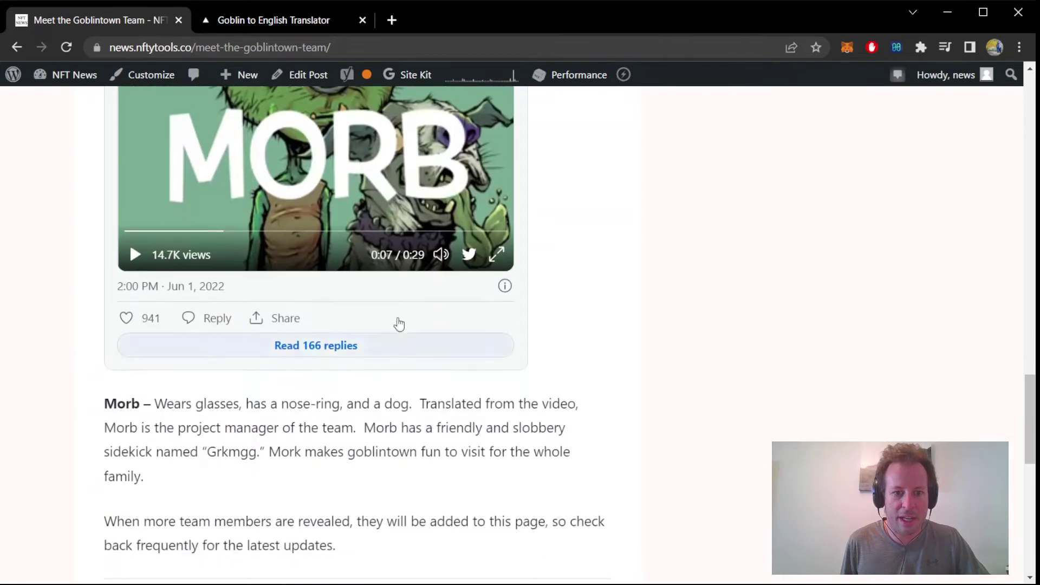
pyautogui.scroll(1, 396, 255)
pyautogui.scroll(1, 410, 272)
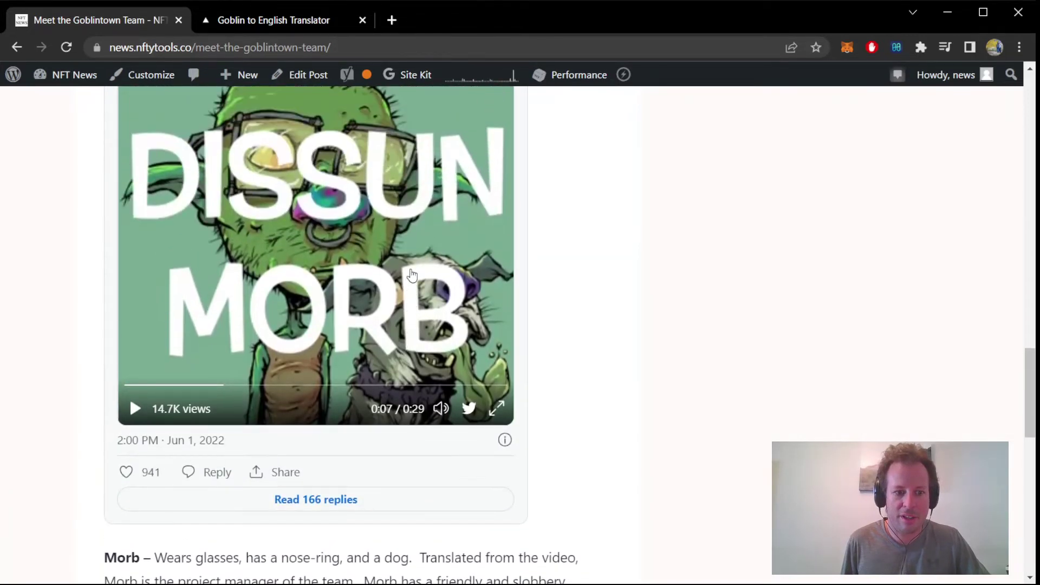
pyautogui.scroll(-1, 412, 275)
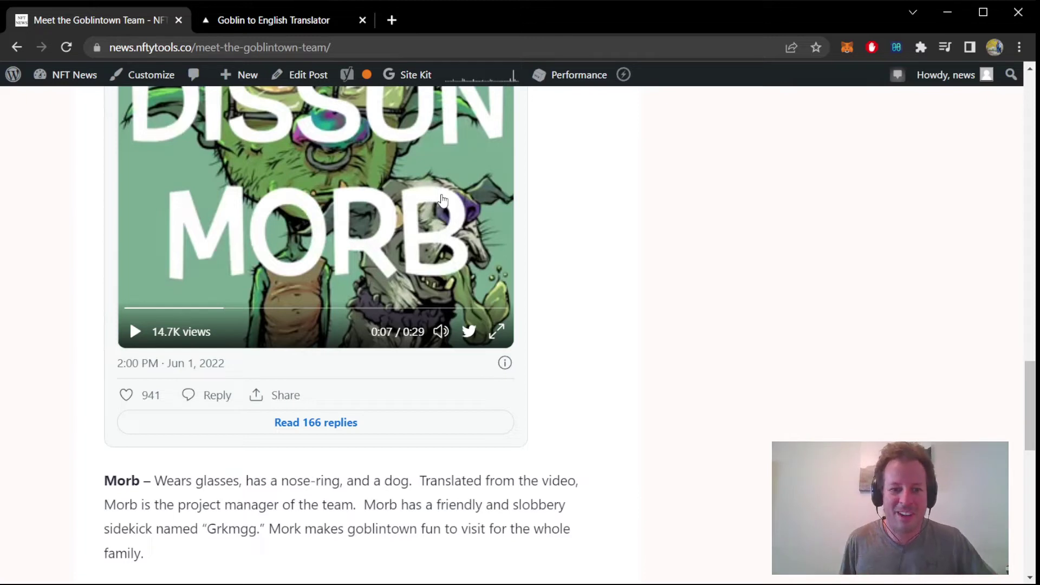
pyautogui.scroll(-2, 443, 200)
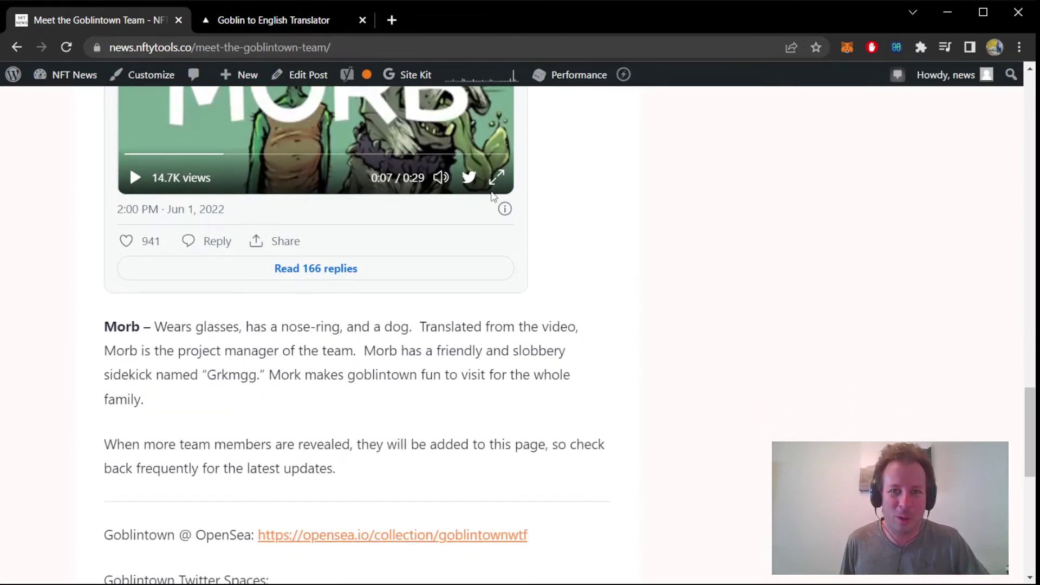
pyautogui.scroll(-1, 661, 237)
pyautogui.scroll(-2, 661, 236)
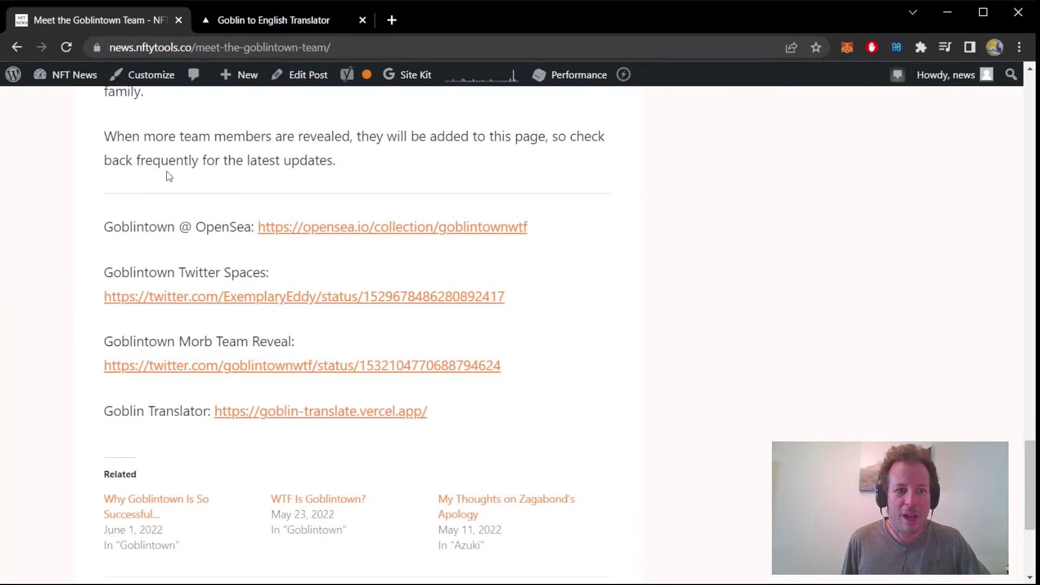
# Highlight and then clear the sentence about more team members being revealed
pyautogui.moveTo(118, 135); pyautogui.dragTo(351, 136)
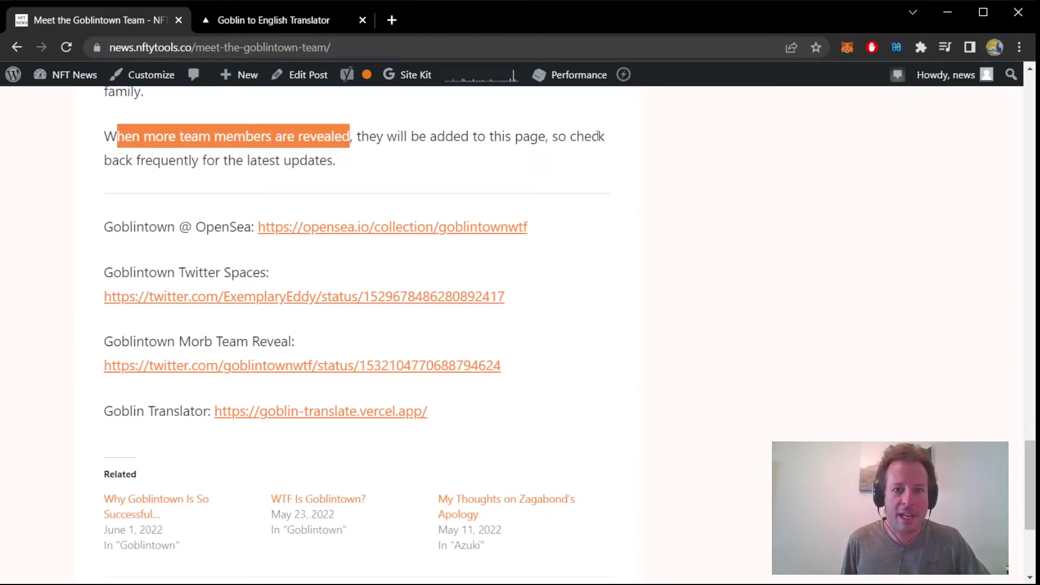
pyautogui.click(556, 166)
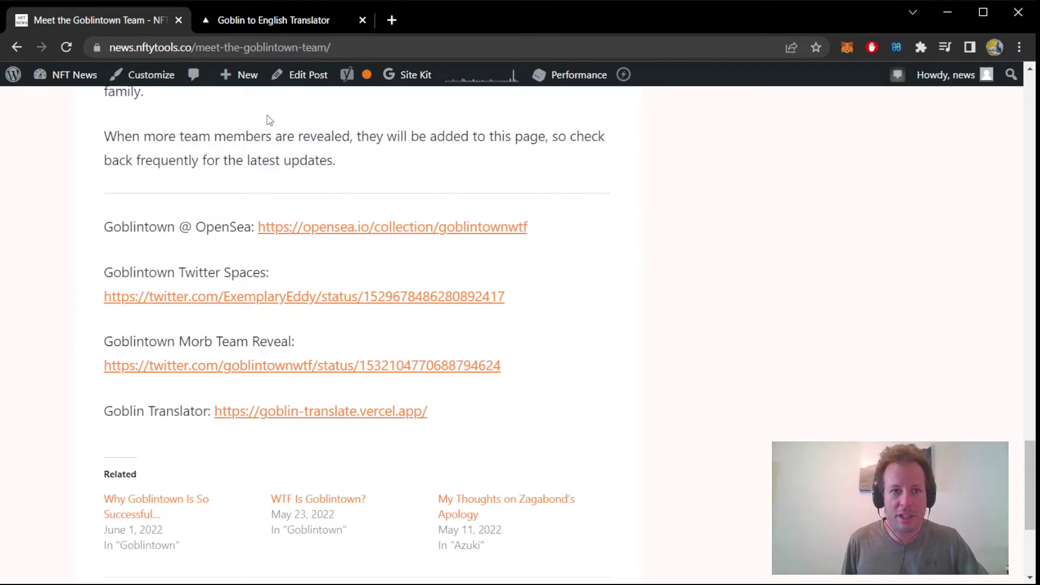
pyautogui.scroll(3, 268, 114)
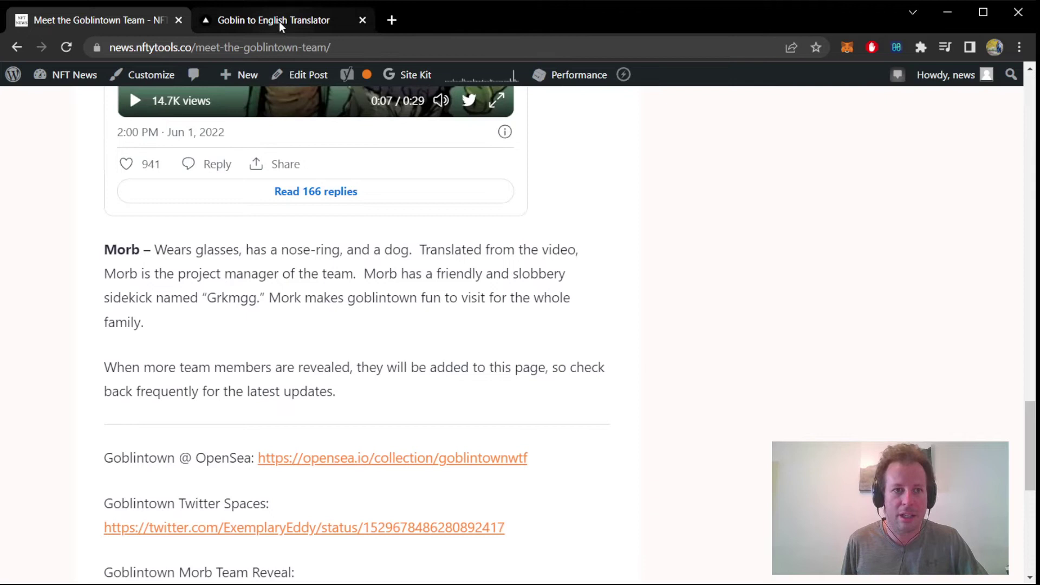
# View the Goblin to English Translator page and highlight its headings
pyautogui.click(279, 23)
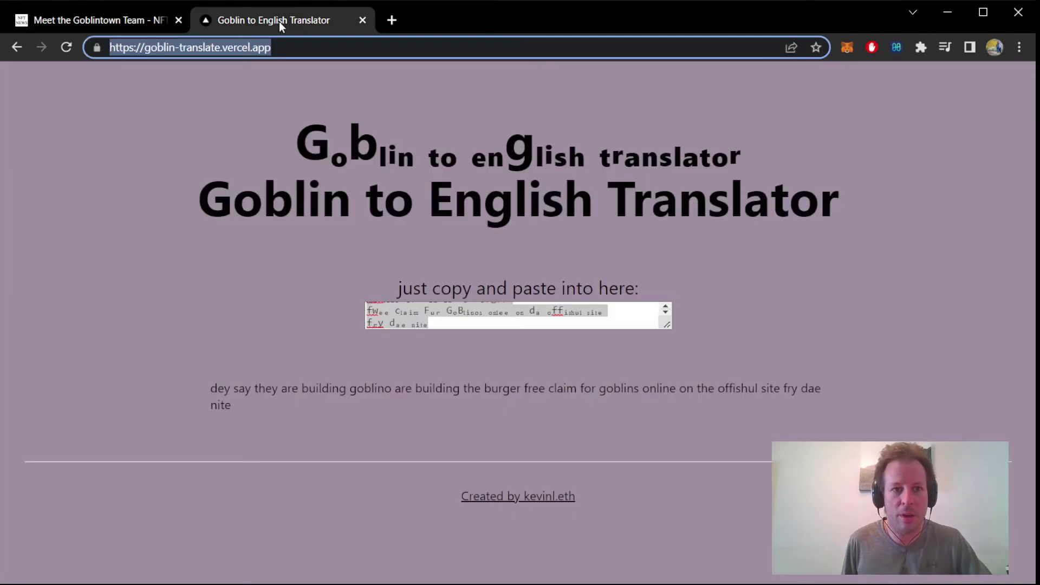
pyautogui.click(178, 156)
pyautogui.moveTo(226, 149); pyautogui.dragTo(426, 200)
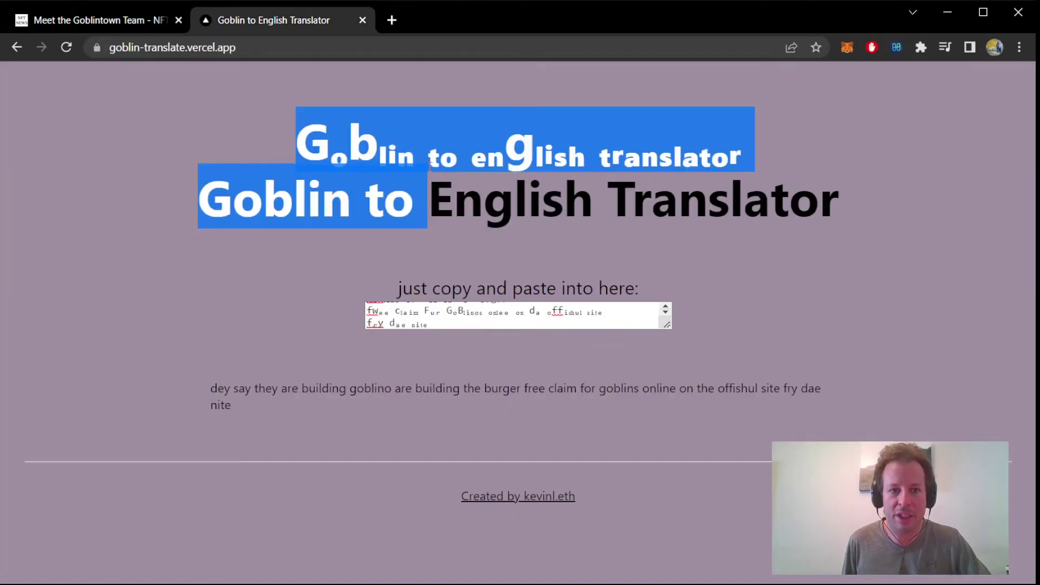
pyautogui.moveTo(919, 190); pyautogui.dragTo(502, 187)
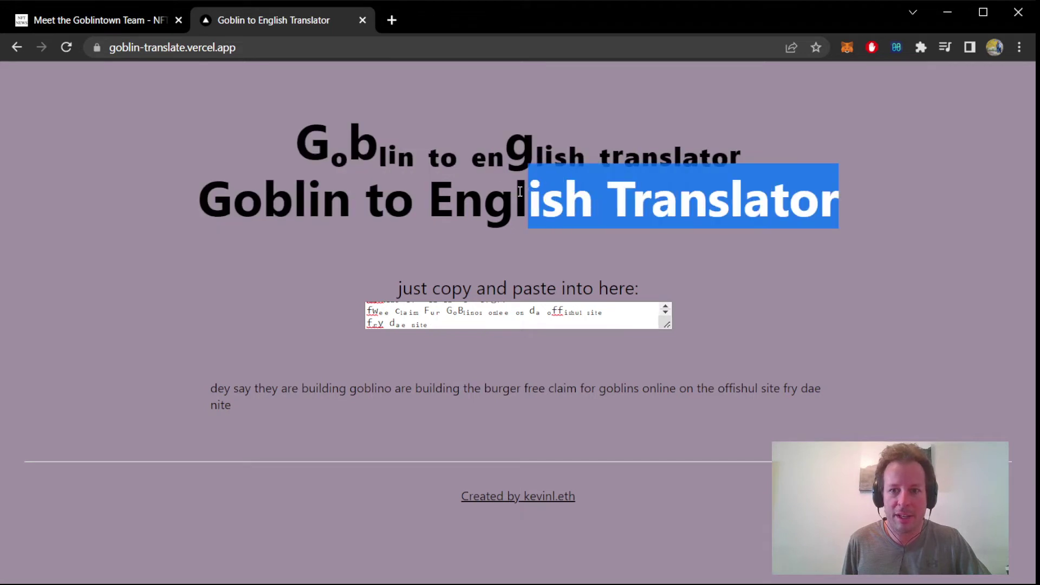
# Start a new browser tab with twitter.com entered in the address bar
pyautogui.hotkey('alt', 'Tab')
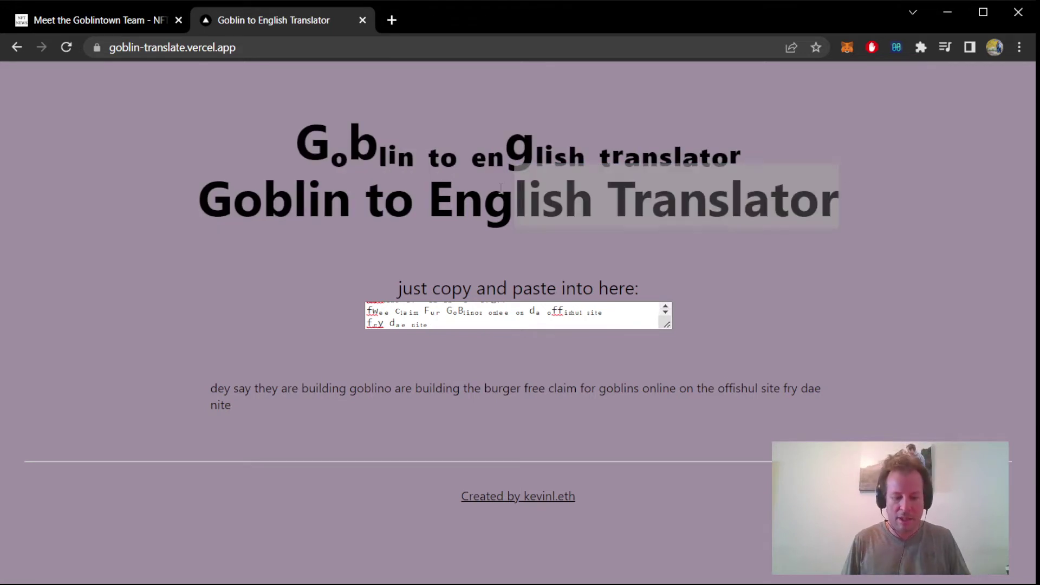
pyautogui.hotkey('alt', 'Tab')
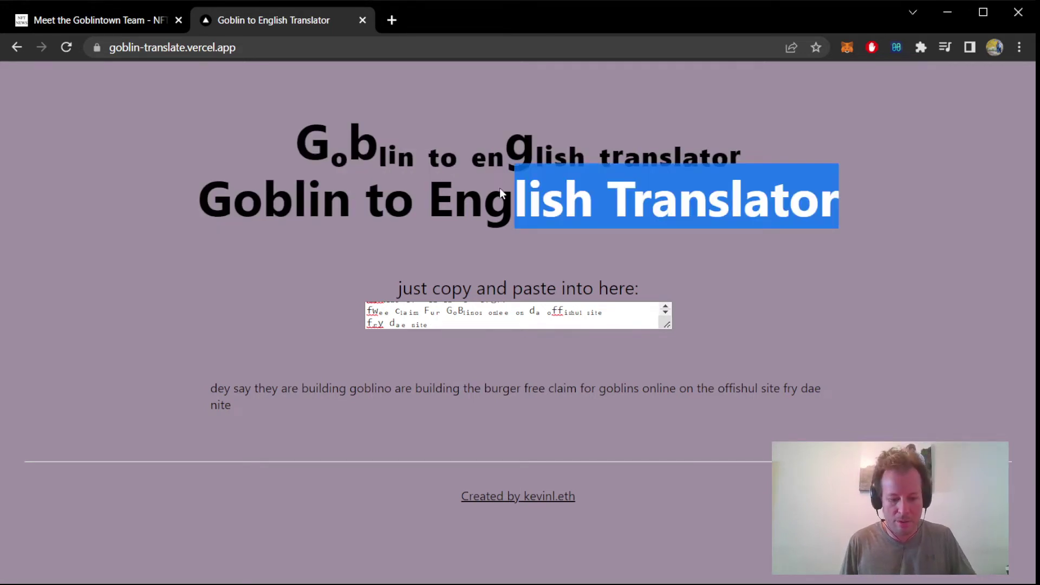
pyautogui.hotkey('ctrl', 't')
pyautogui.write('twitter.com')
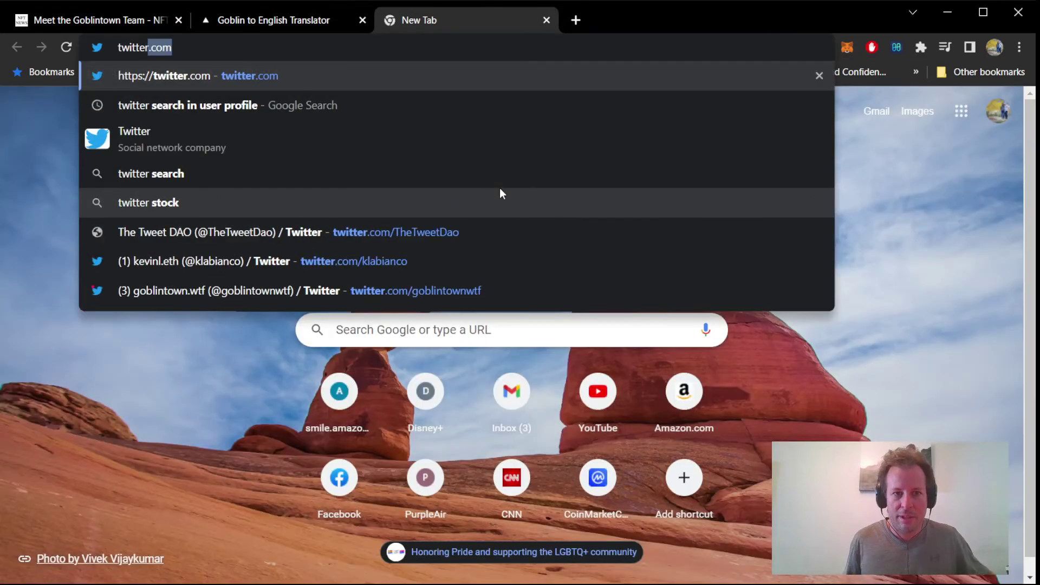
# Open the goblintown.wtf profile and highlight the goblin text of its pinned tweet
pyautogui.click(427, 308)
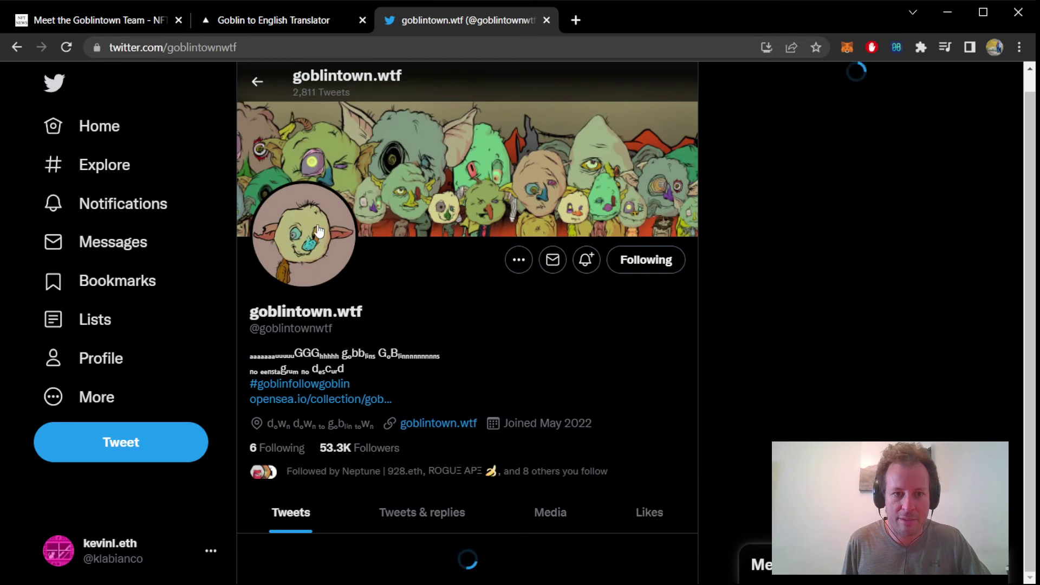
pyautogui.scroll(-3, 319, 232)
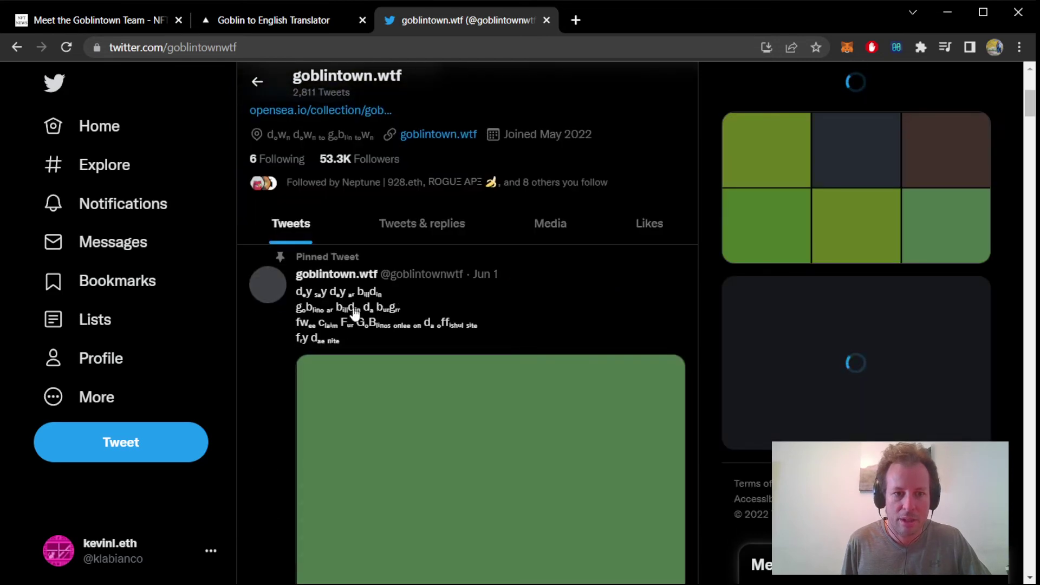
pyautogui.moveTo(352, 338)
pyautogui.mouseDown()
pyautogui.moveTo(312, 323)
pyautogui.moveTo(297, 292)
pyautogui.mouseUp()
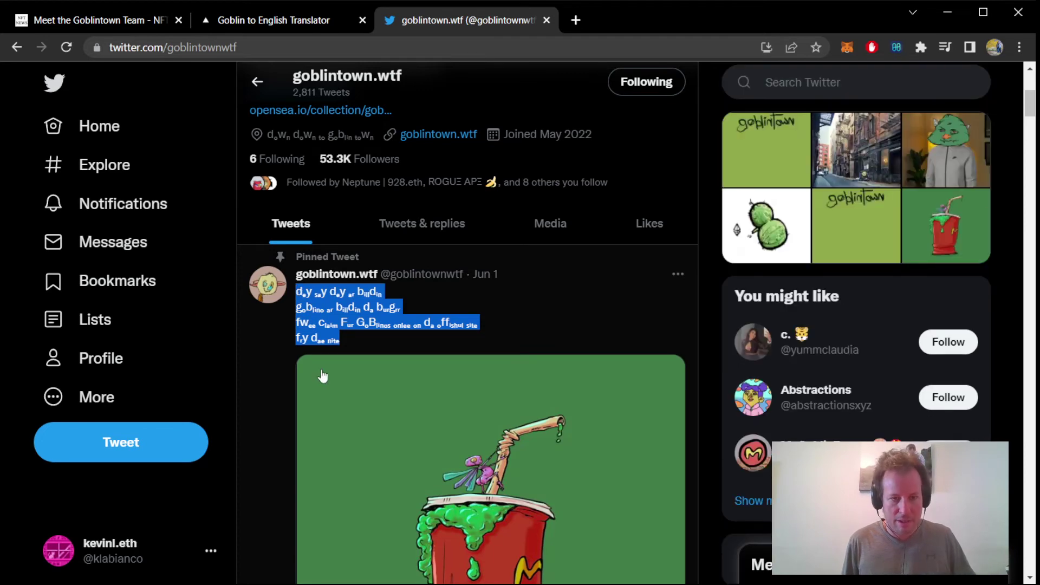
# Replace the translator input with the pinned tweet's goblin text and read the free-burger translation
pyautogui.click(247, 20)
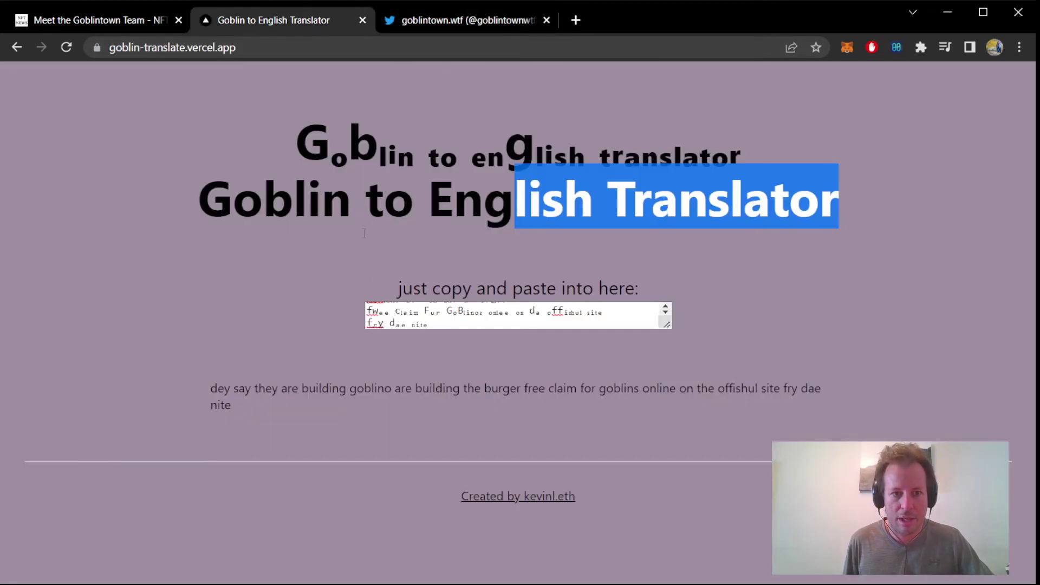
pyautogui.click(520, 321)
pyautogui.hotkey('ctrl', 'a')
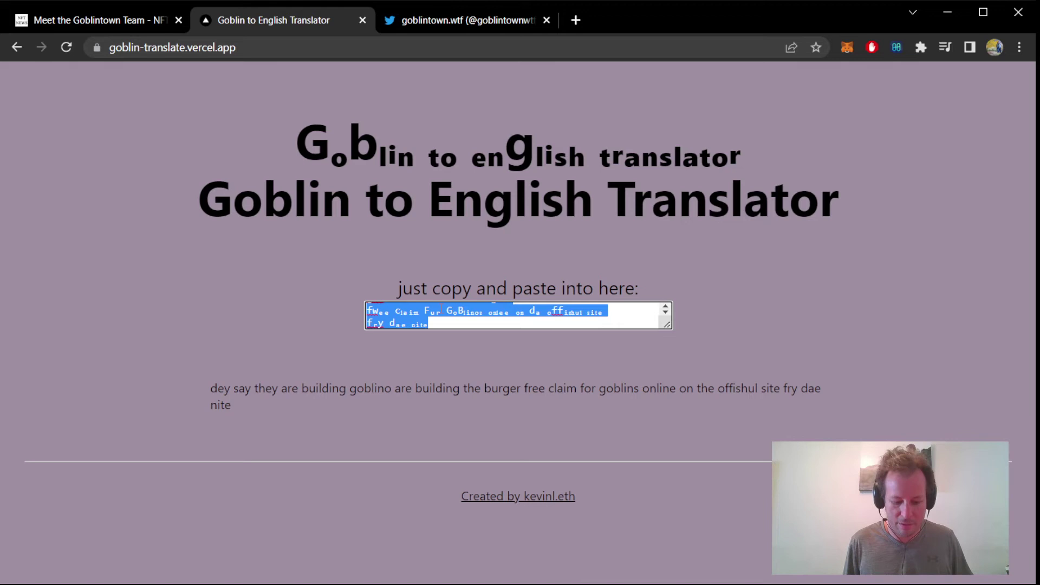
pyautogui.press('BackSpace')
pyautogui.hotkey('ctrl', 'v')
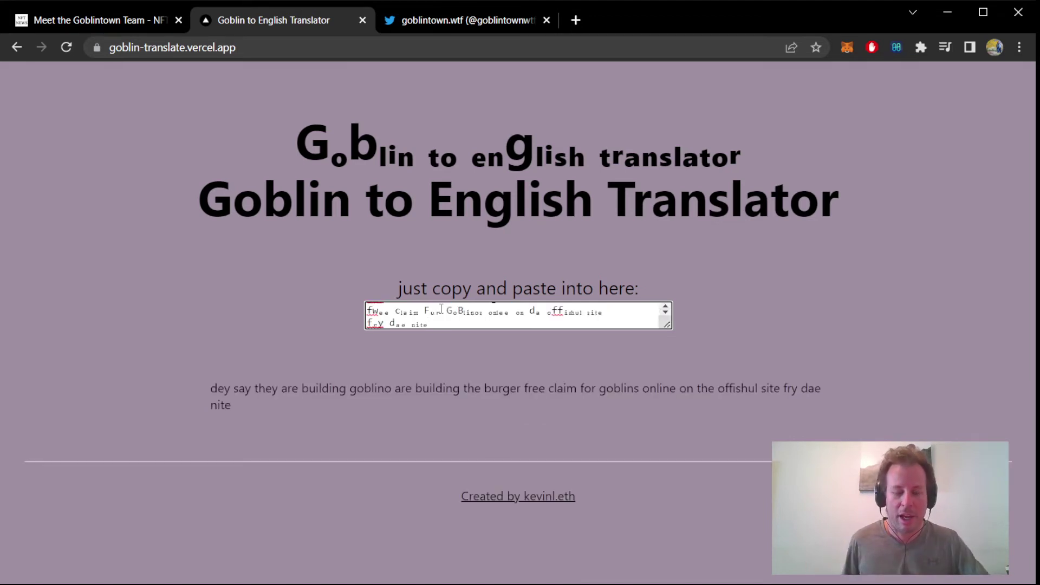
pyautogui.moveTo(210, 388); pyautogui.dragTo(356, 389)
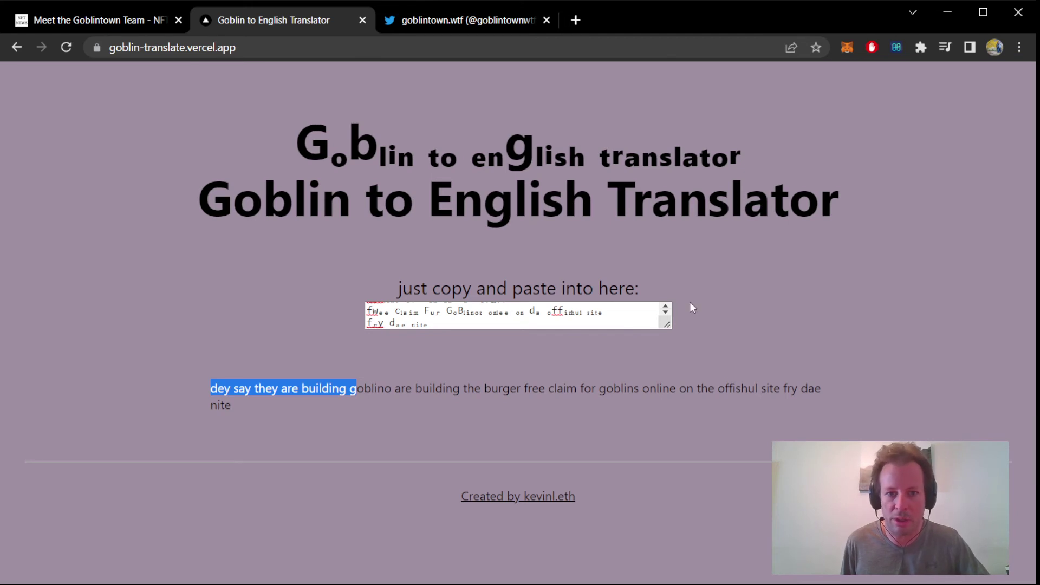
pyautogui.click(697, 290)
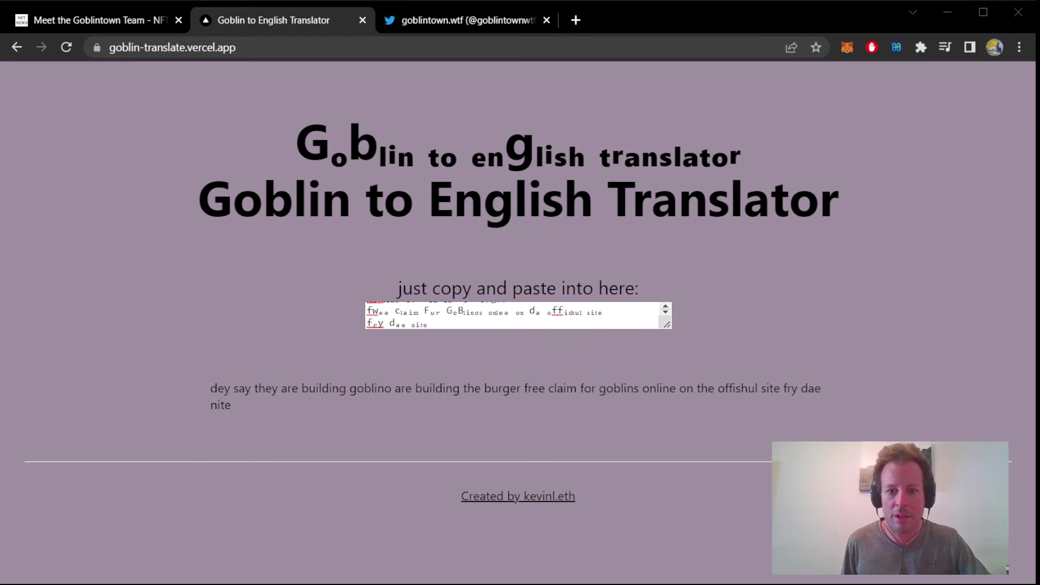
# Switch back to the Meet the Goblintown Team article and view it from its headline
pyautogui.click(71, 23)
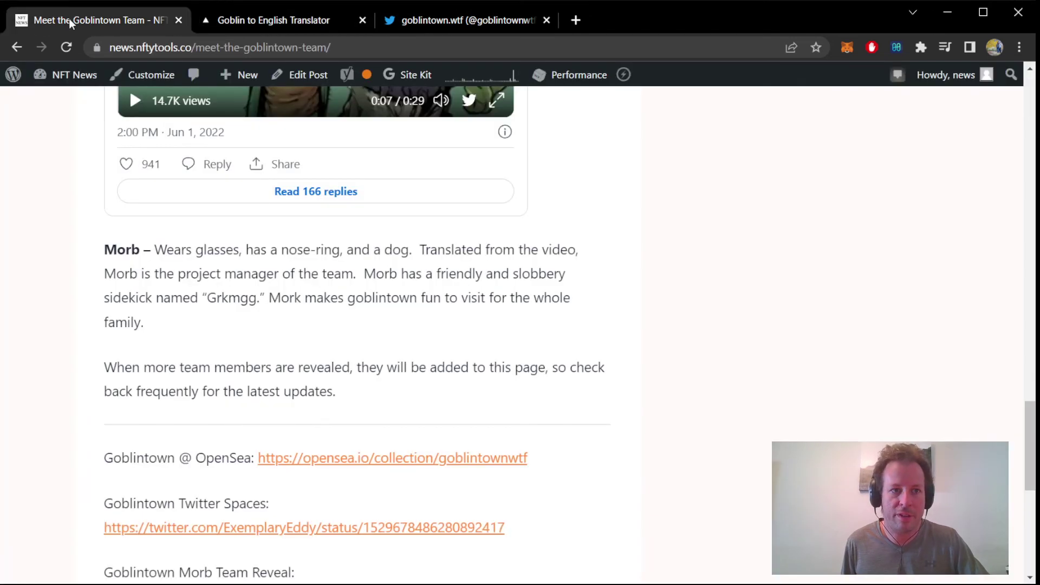
pyautogui.scroll(15, 130, 325)
pyautogui.scroll(2, 130, 329)
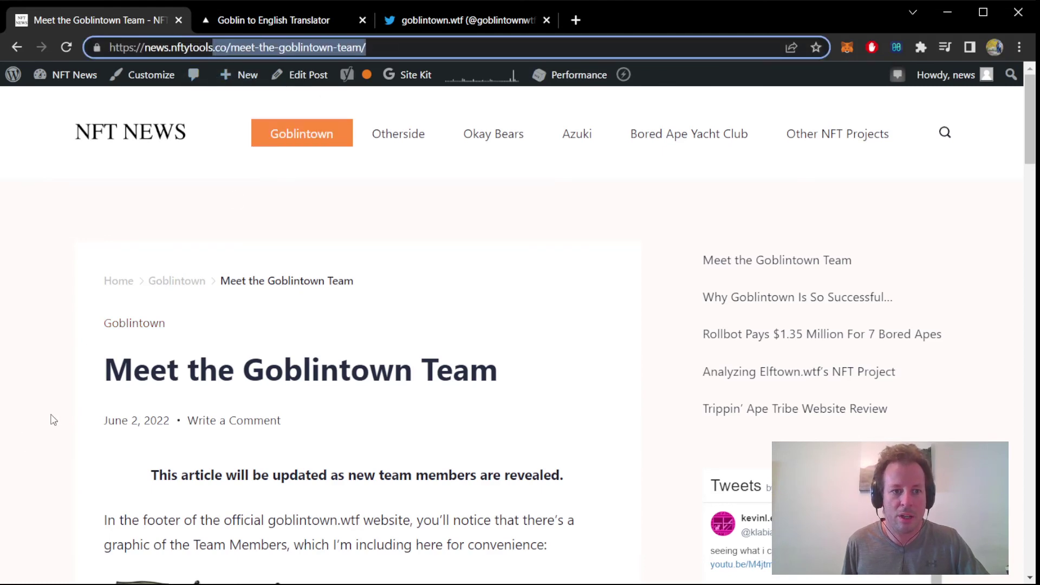
pyautogui.scroll(-1, 55, 398)
pyautogui.scroll(-1, 55, 399)
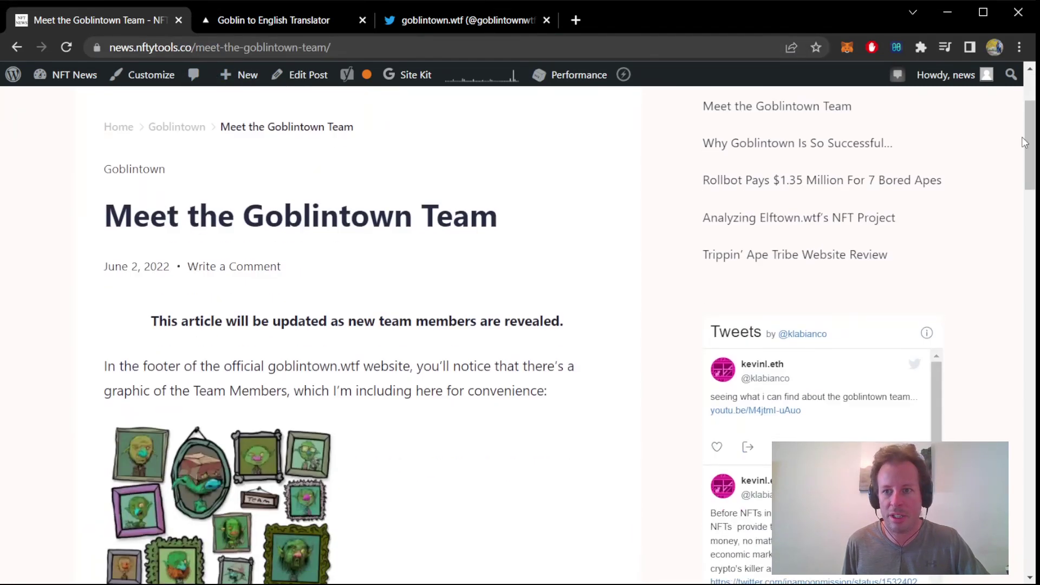
pyautogui.moveTo(1030, 152); pyautogui.dragTo(1030, 160)
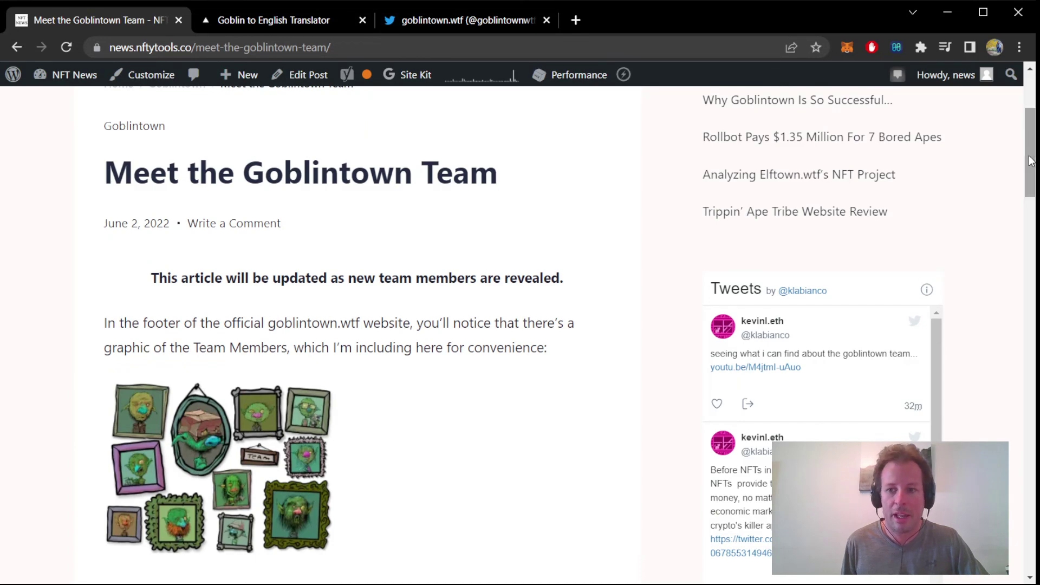
pyautogui.moveTo(1030, 160); pyautogui.dragTo(1030, 127)
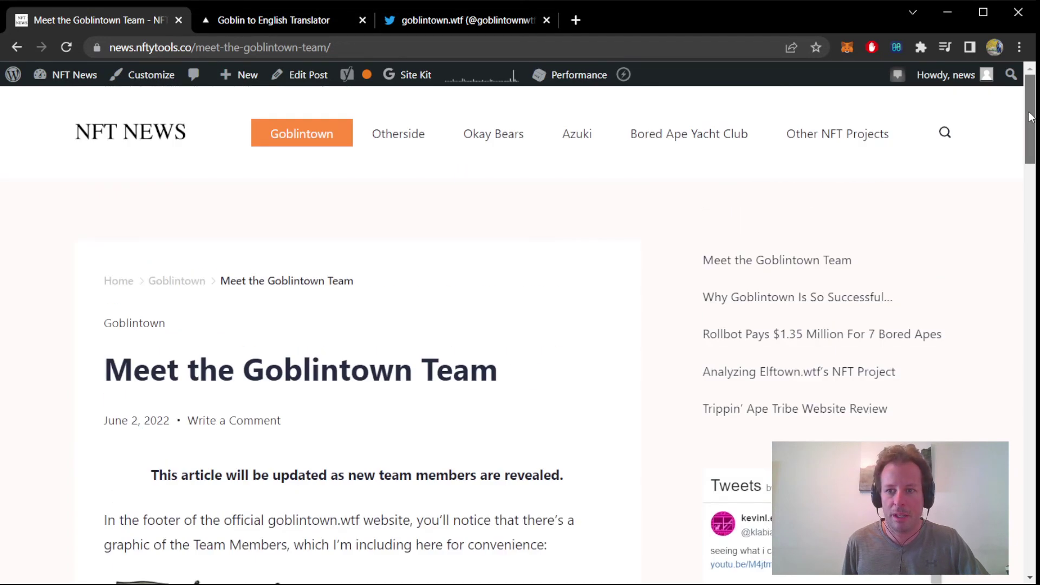